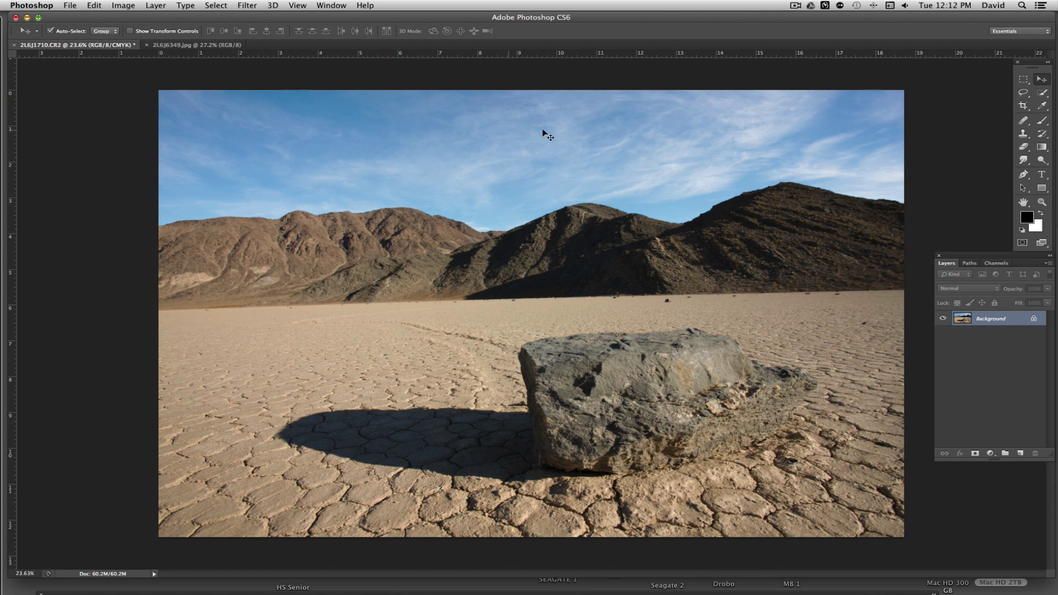
After checking the Amsterdam photo, duplicate the desert photo onto Layer 1
left_click(191, 47)
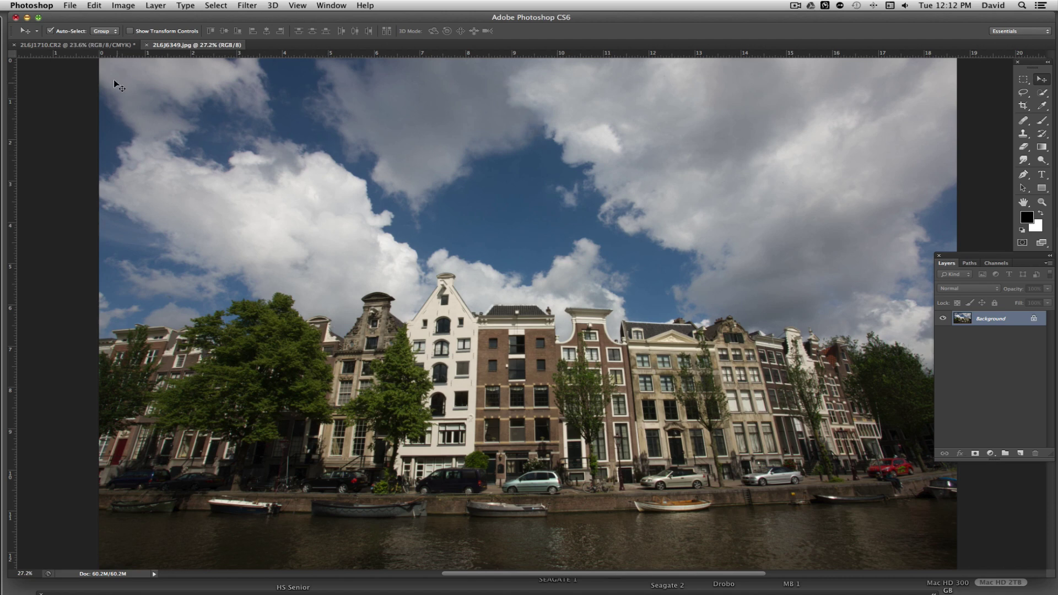
left_click(94, 46)
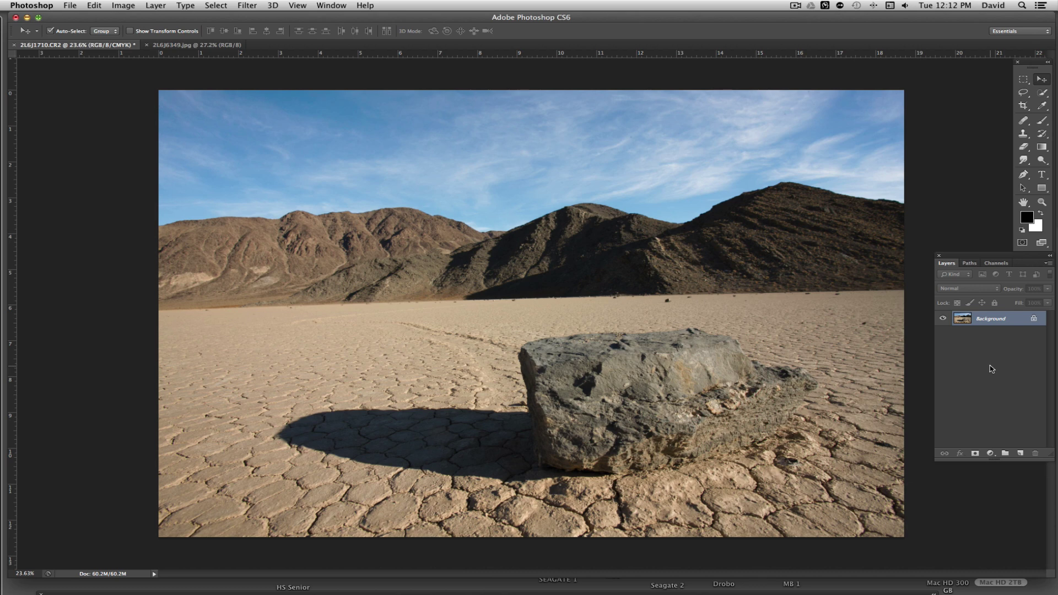
key("super+j")
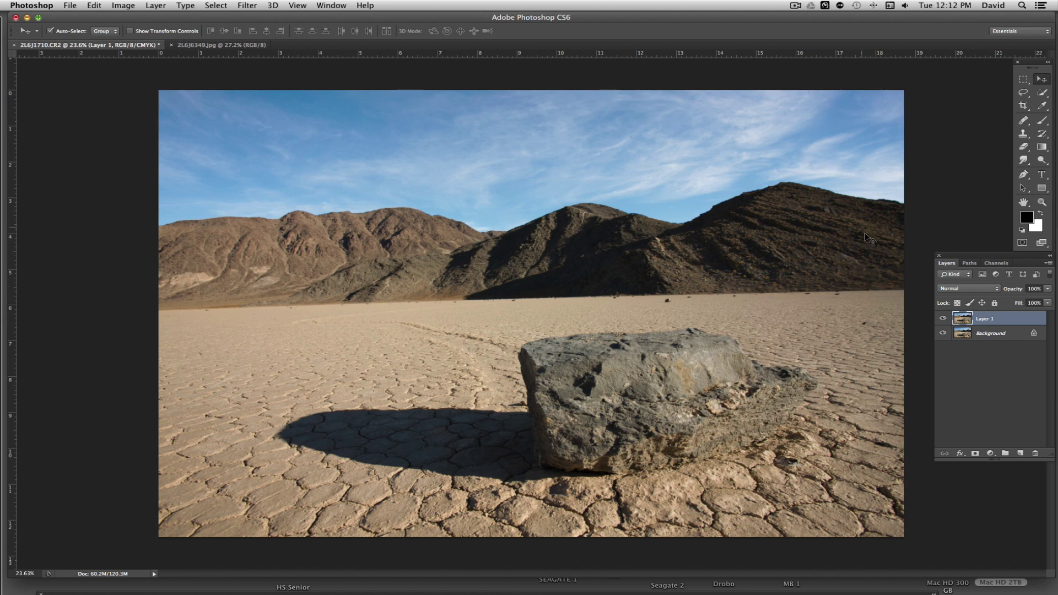
Add a new layer just above Background and fill it with white
left_click(1007, 334)
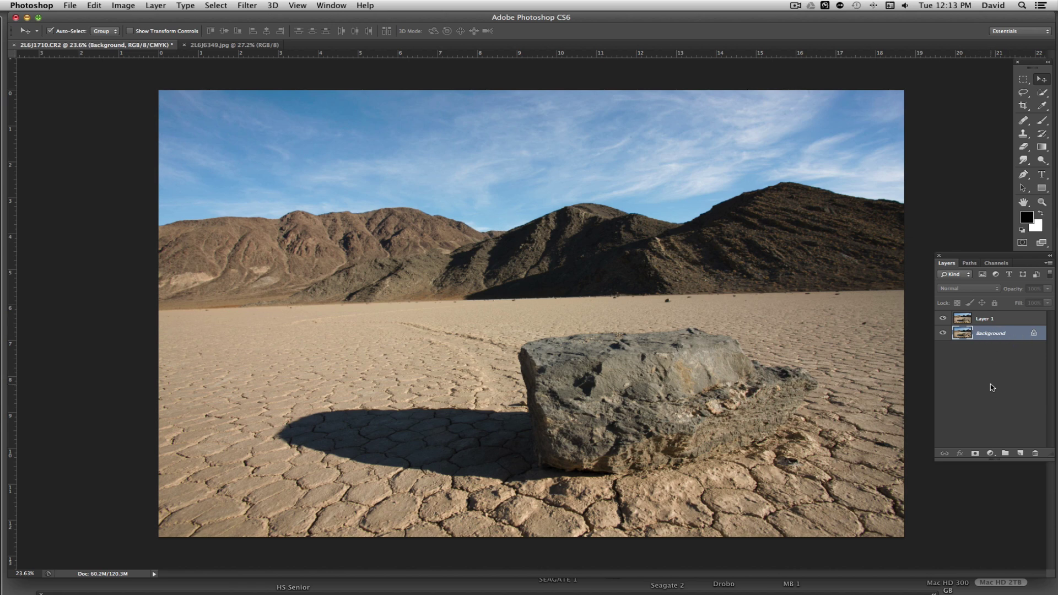
left_click(1020, 453)
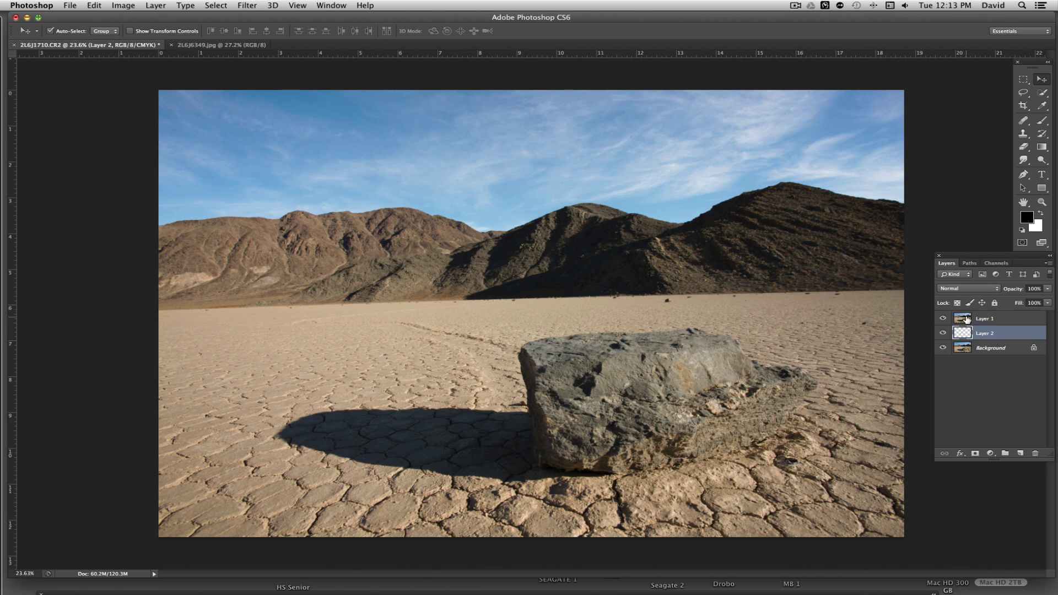
left_click_drag(966, 331, 993, 334)
left_click(95, 6)
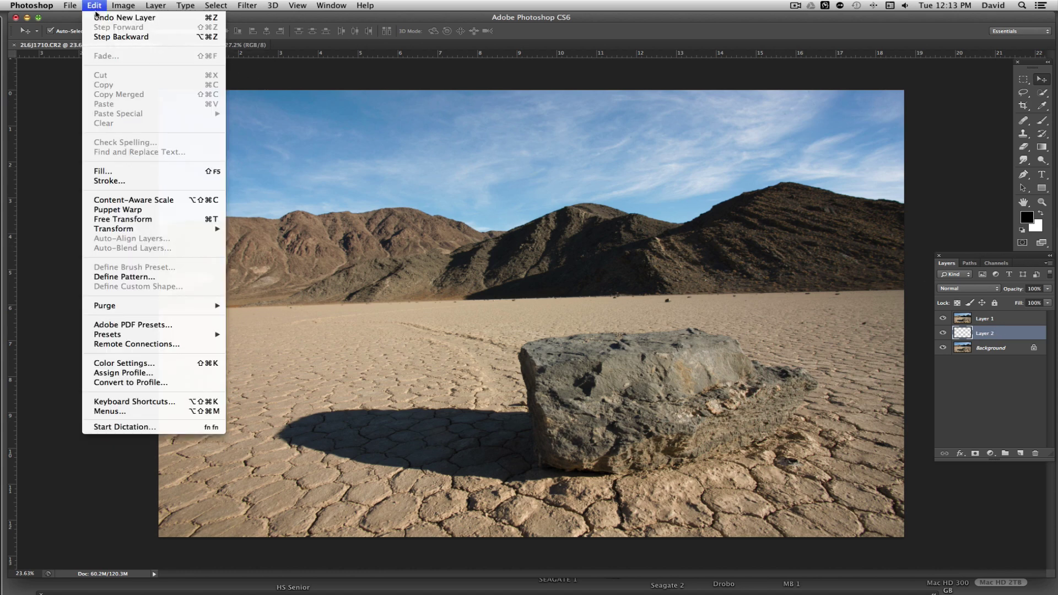
left_click(103, 172)
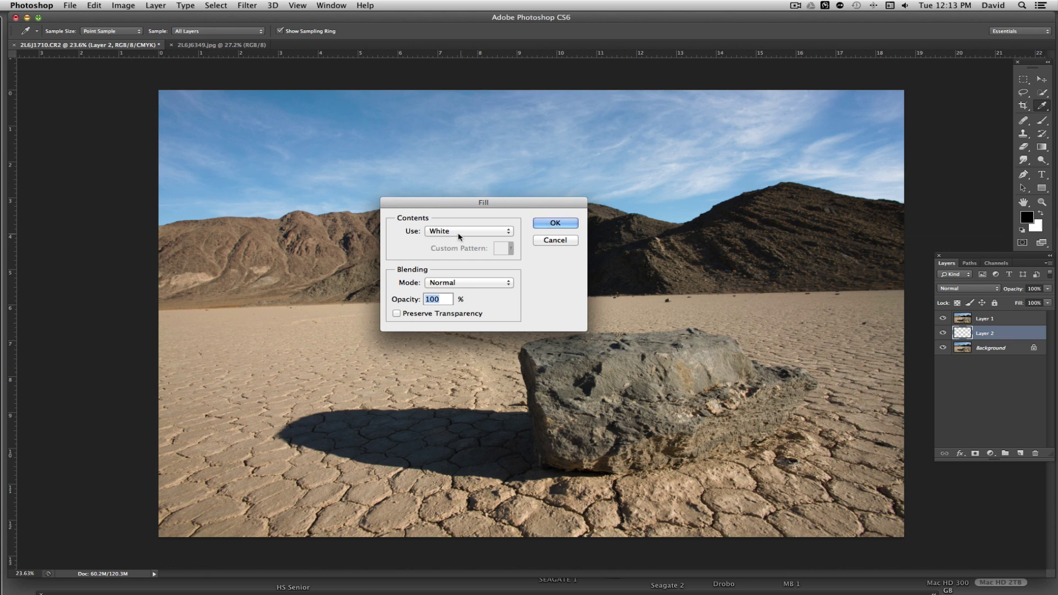
left_click(550, 223)
On Layer 1, use Quick Selection to select the whole sky above the mountain ridge
key("v")
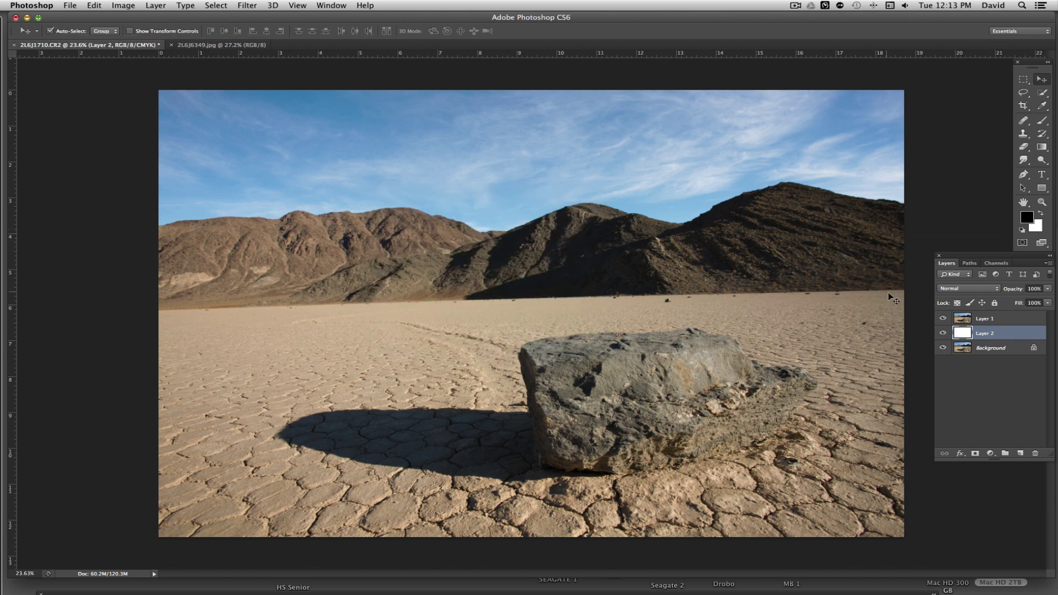
left_click(991, 319)
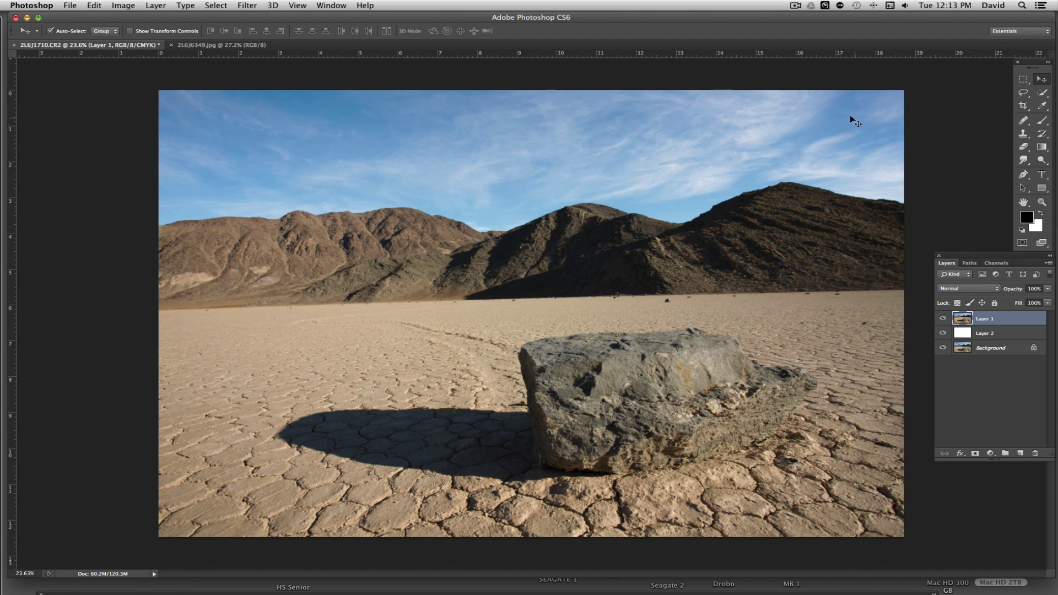
left_click(1042, 94)
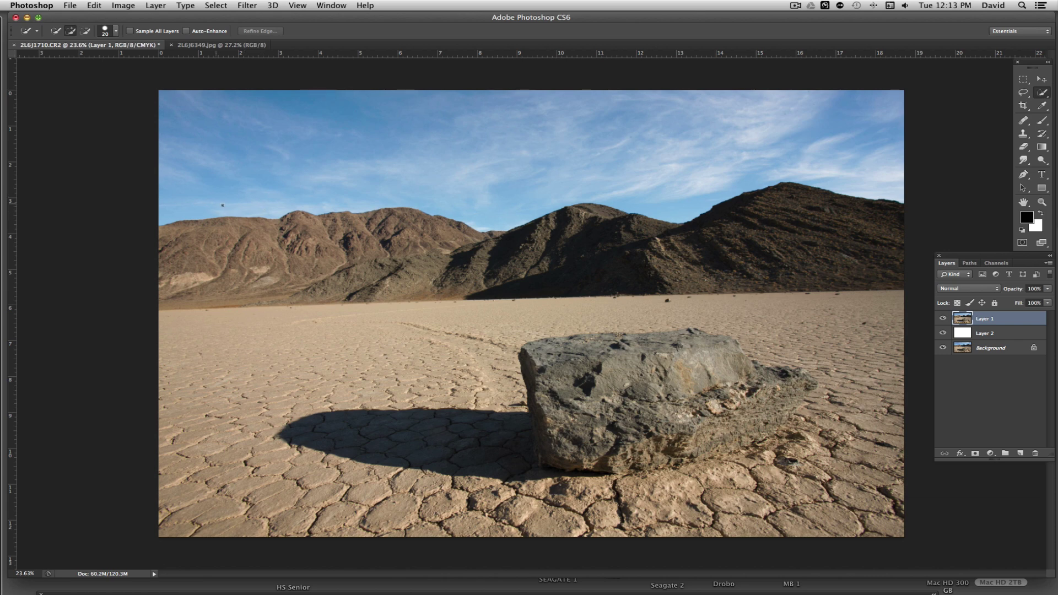
mouse_move(256, 143)
left_mouse_down()
mouse_move(385, 160)
mouse_move(856, 132)
left_mouse_up()
scroll(498, 214, "up", 8)
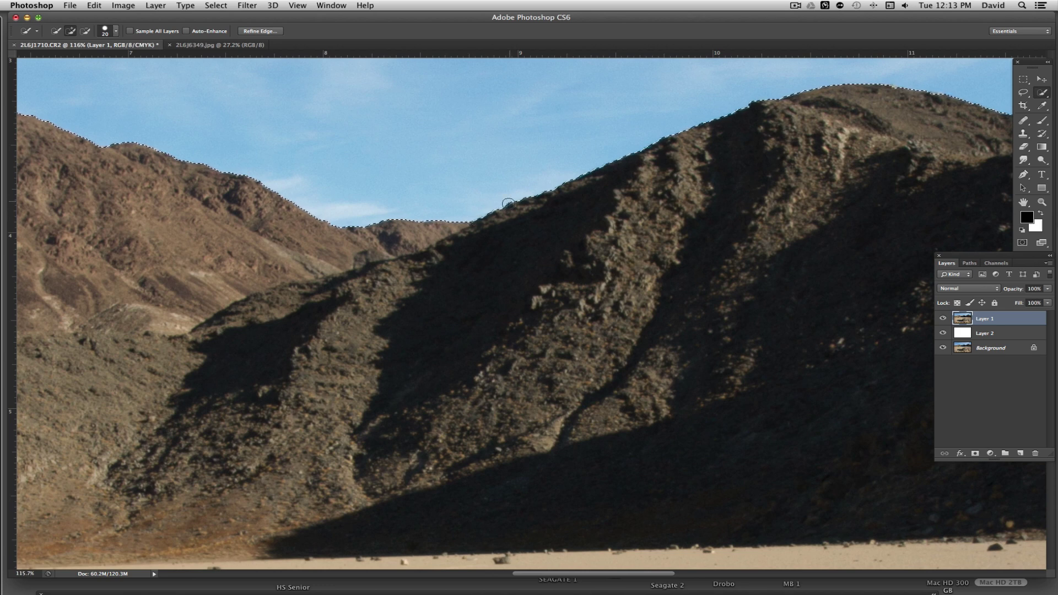
Refine the sky selection's edge with Shift Edge +55% and a 1.9 px feather
left_click(259, 31)
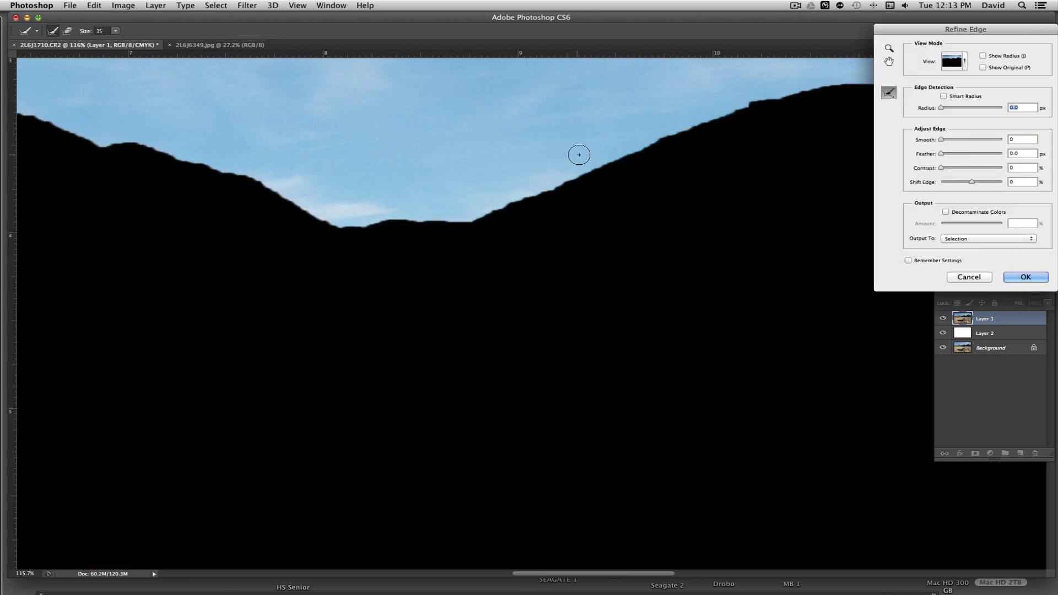
scroll(472, 174, "up", 5)
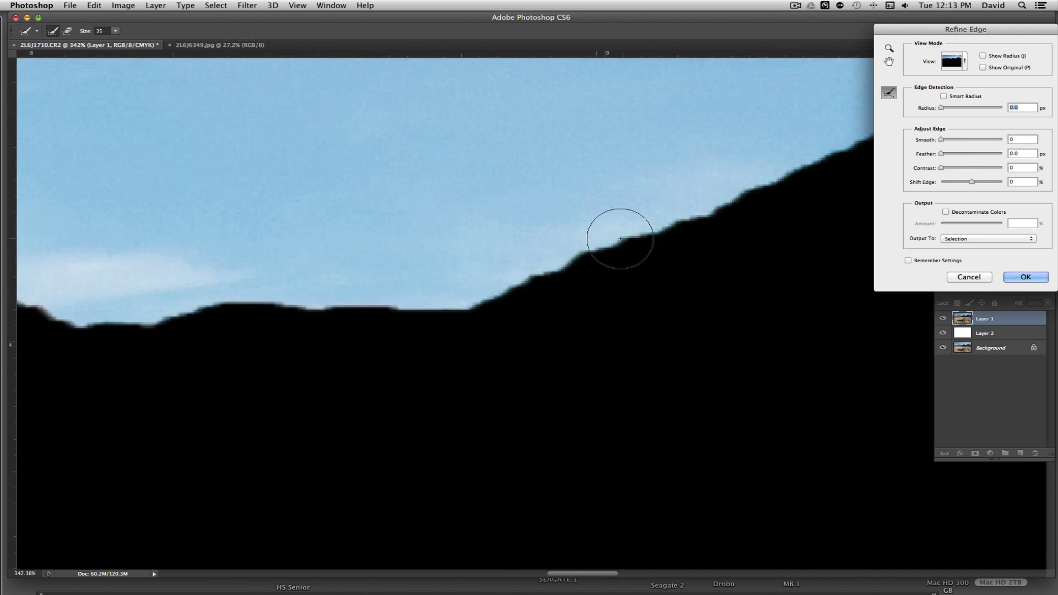
left_click(989, 183)
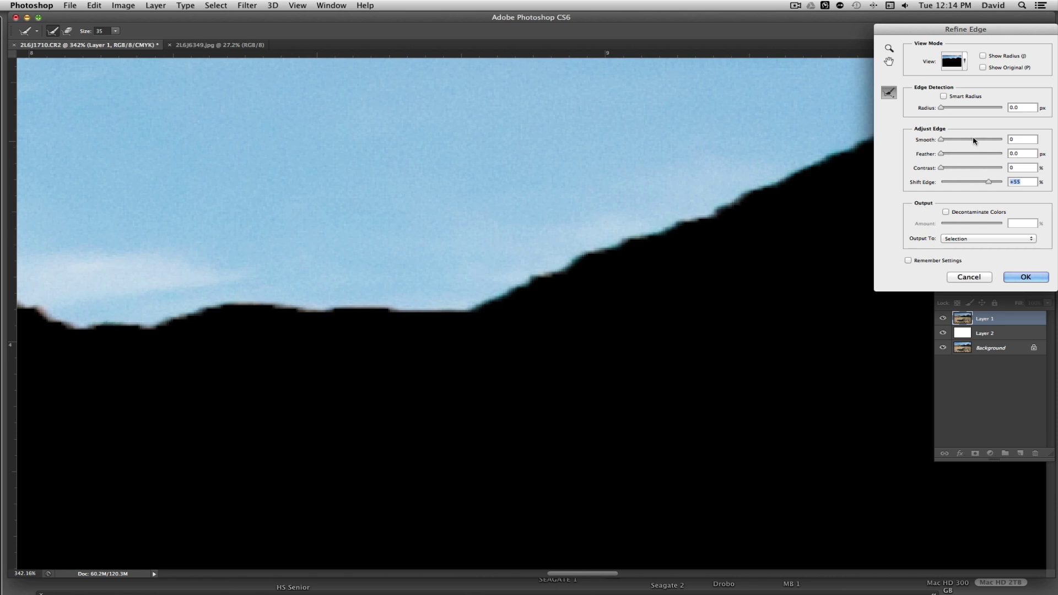
left_click(946, 154)
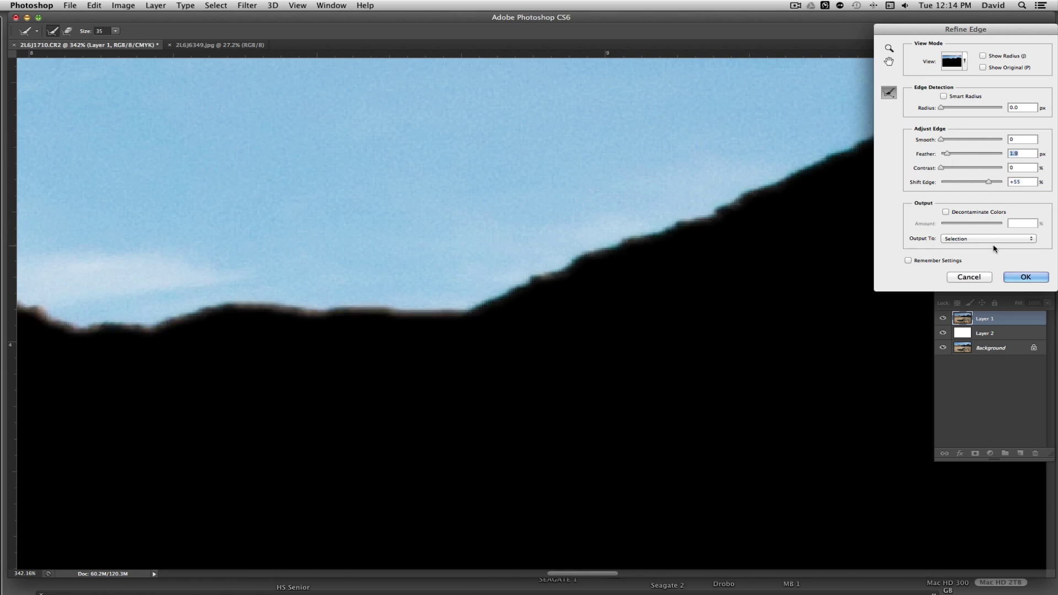
left_click(1026, 277)
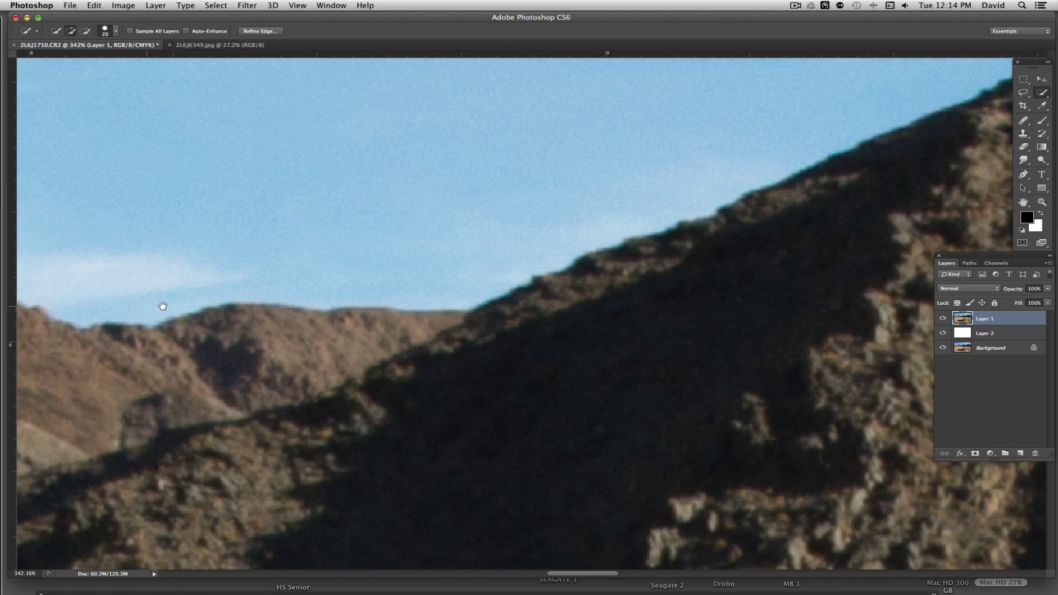
Delete the selected sky from Layer 1 so the white layer shows through
left_click_drag(169, 306, 447, 293)
left_click_drag(292, 271, 432, 329)
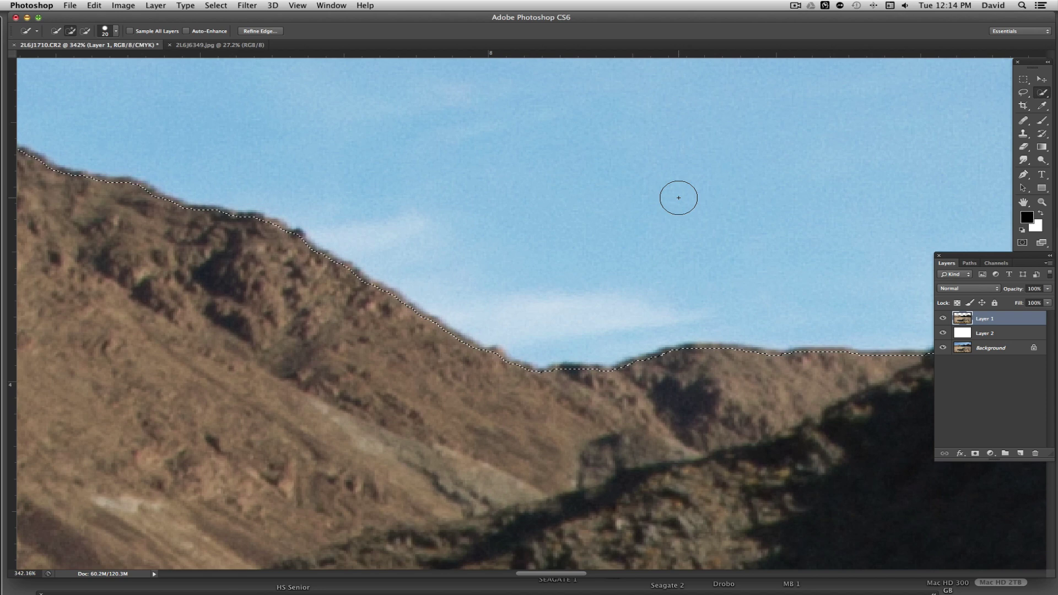
key("Delete")
scroll(583, 203, "down", 10)
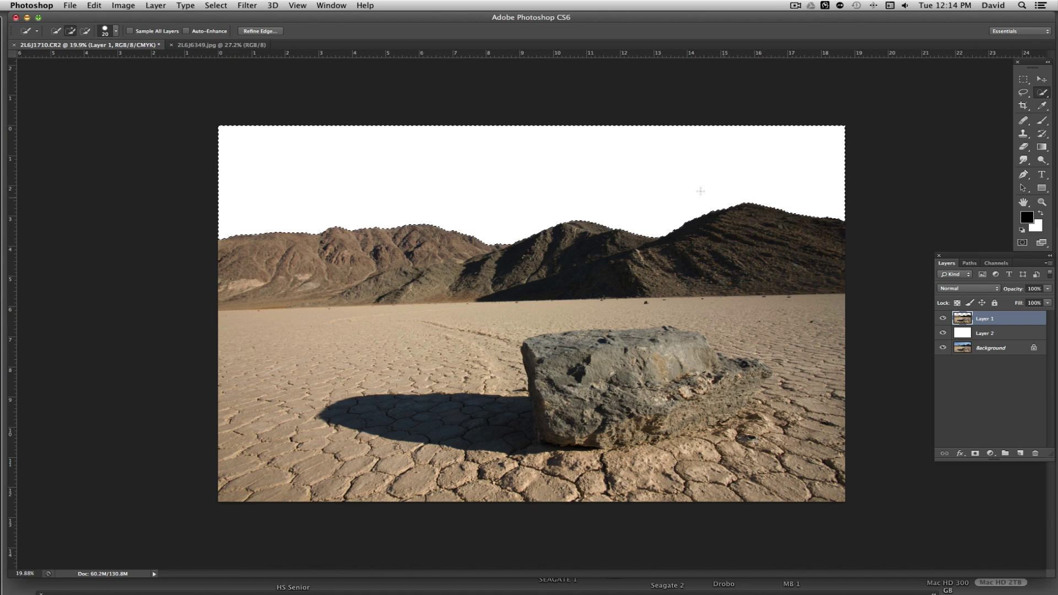
Deselect the sky so nothing remains selected
right_click(671, 158)
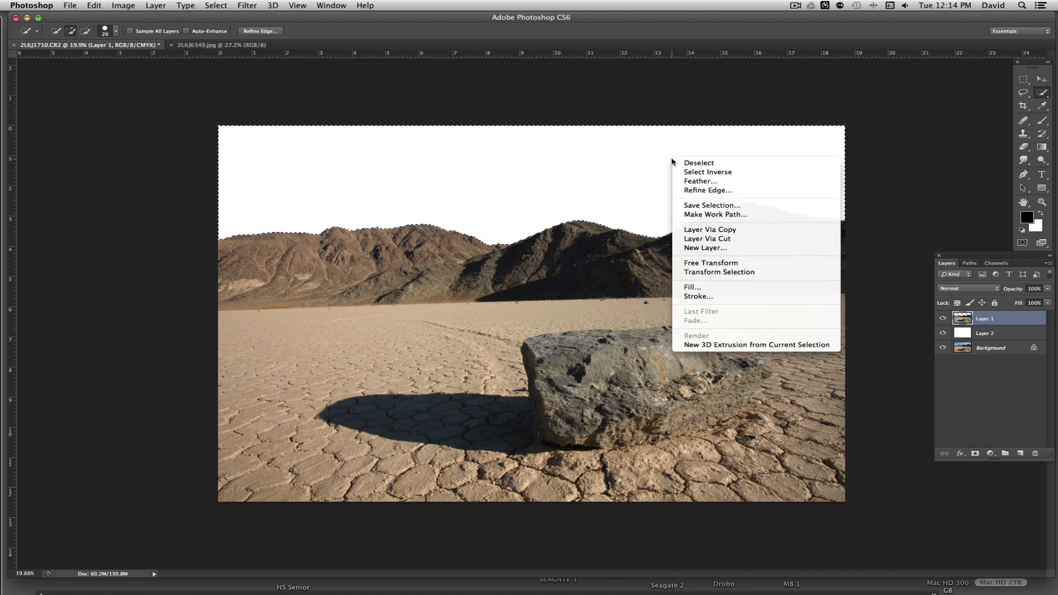
left_click(692, 164)
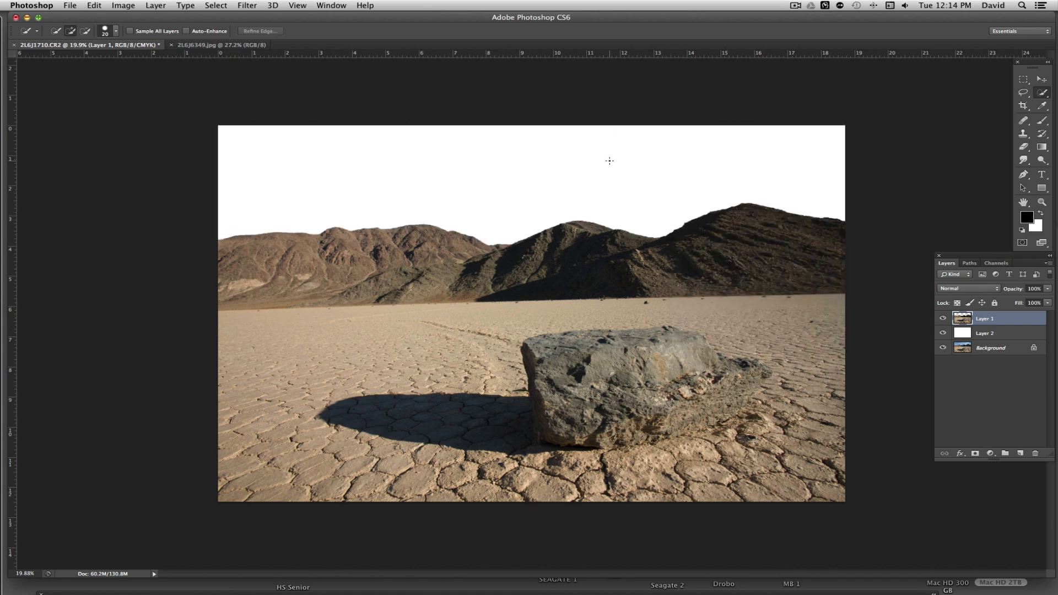
scroll(574, 144, "up", 5)
scroll(574, 147, "down", 5)
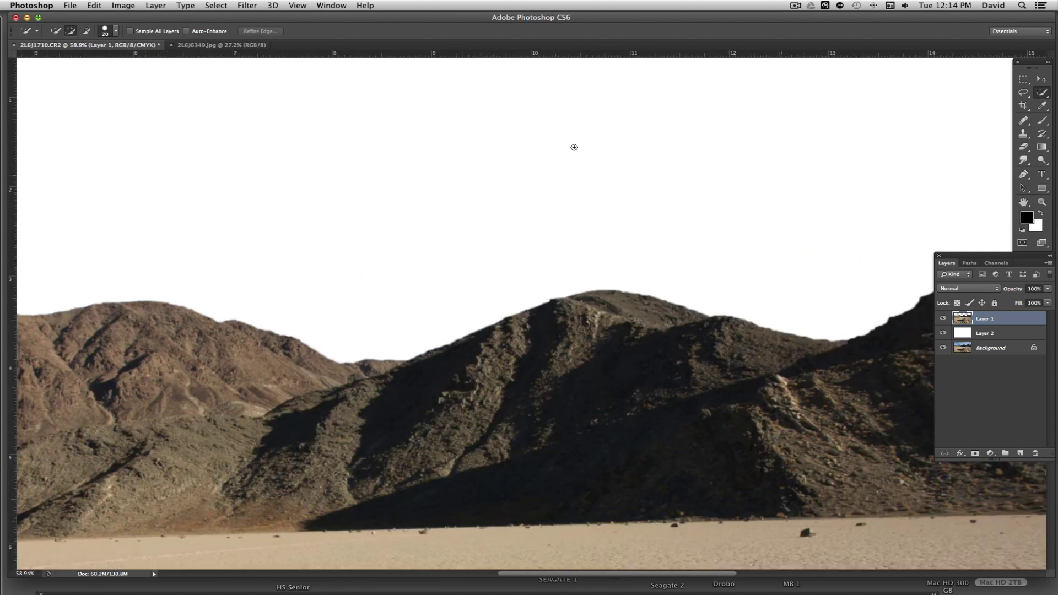
scroll(574, 147, "up", 1)
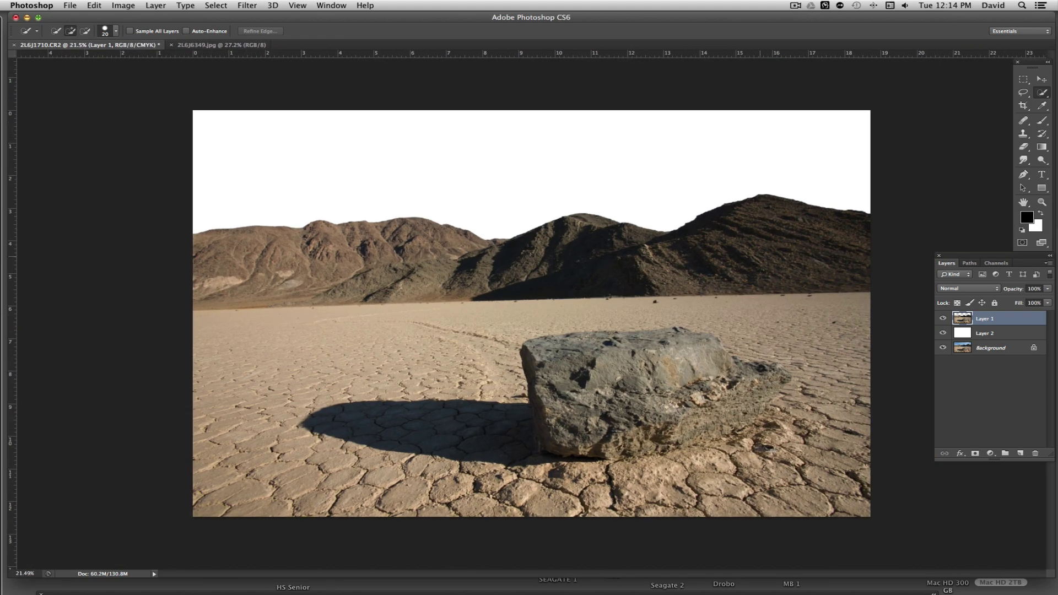
Marquee-select the cloudy sky in the Amsterdam photo and drag it onto the Death Valley photo
left_click(1044, 80)
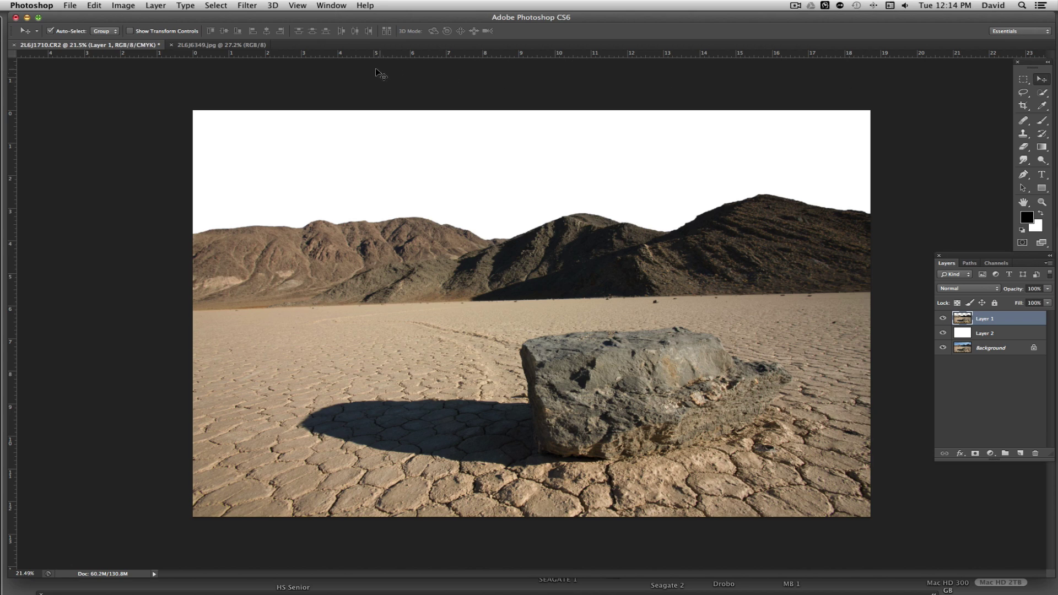
left_click(243, 46)
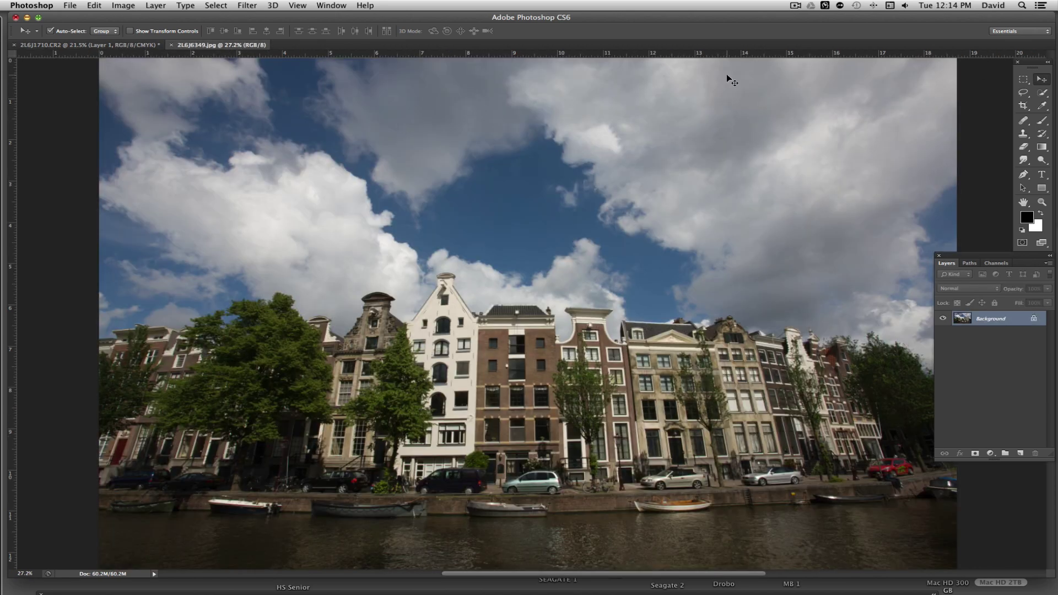
left_click(1023, 79)
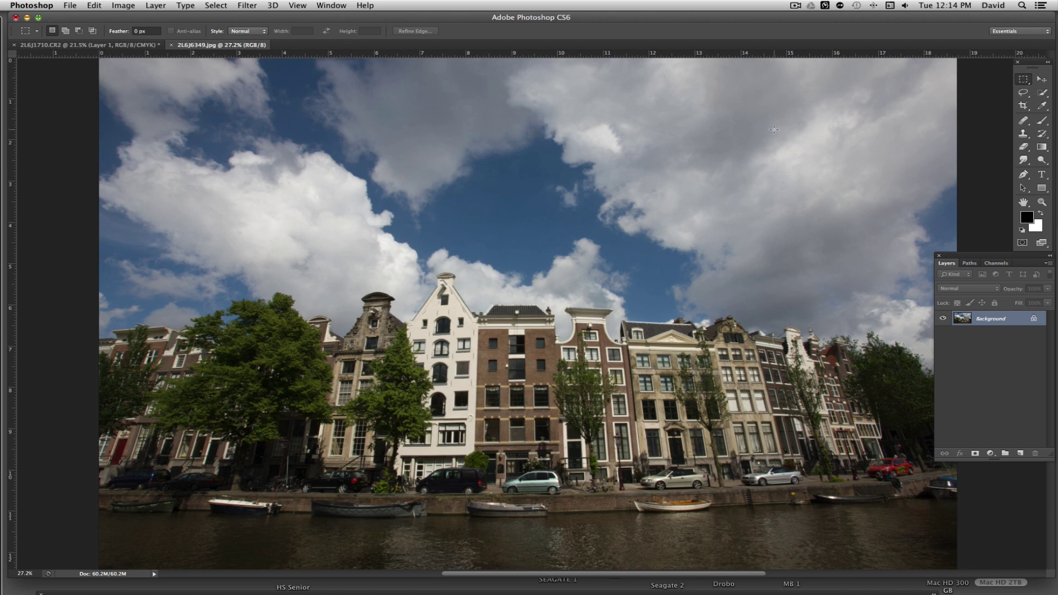
key("super+0")
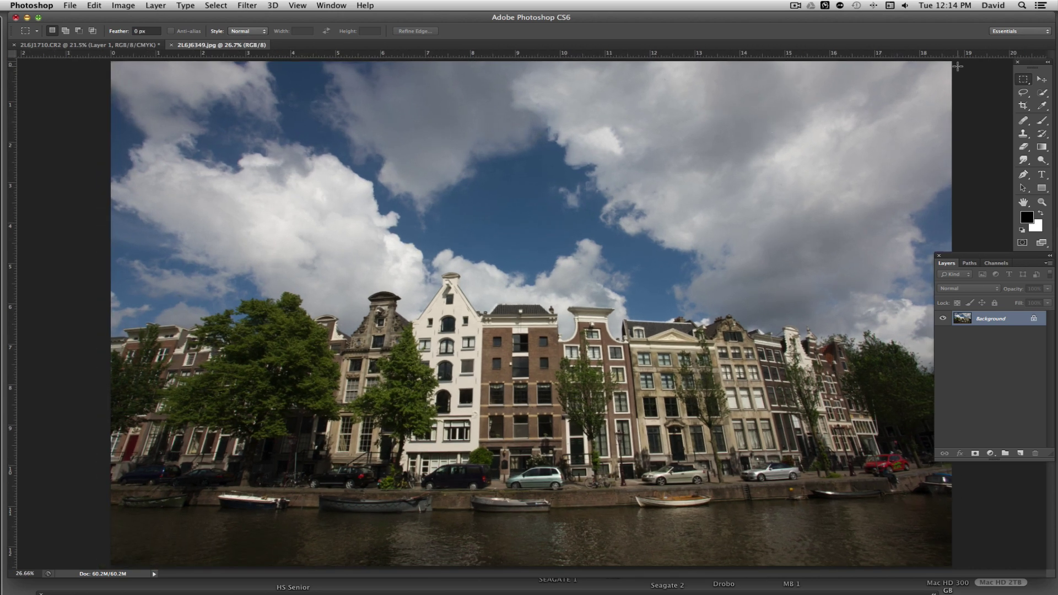
left_click_drag(955, 62, 102, 306)
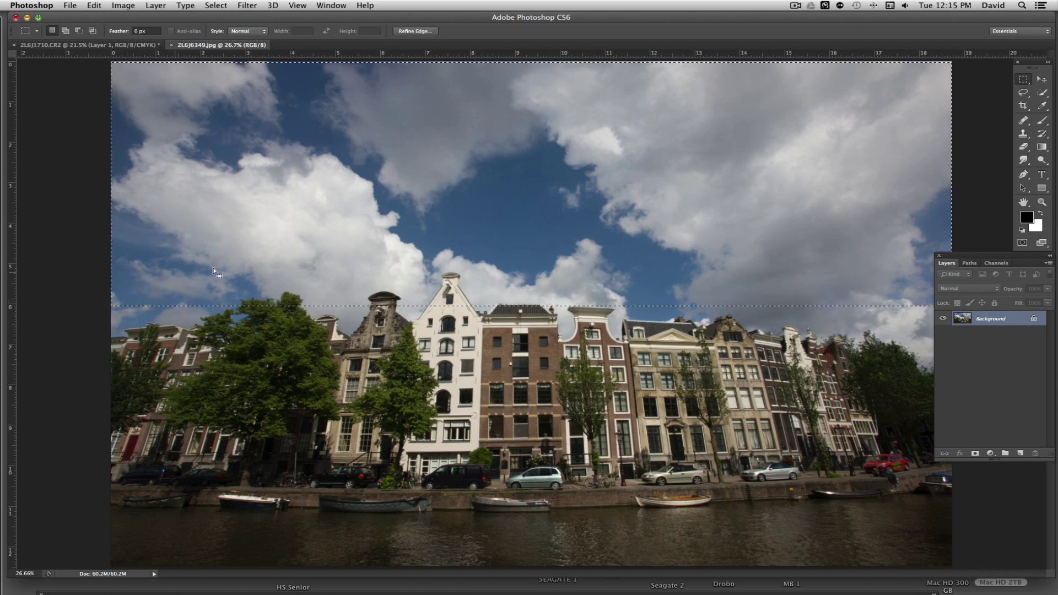
left_click(1041, 80)
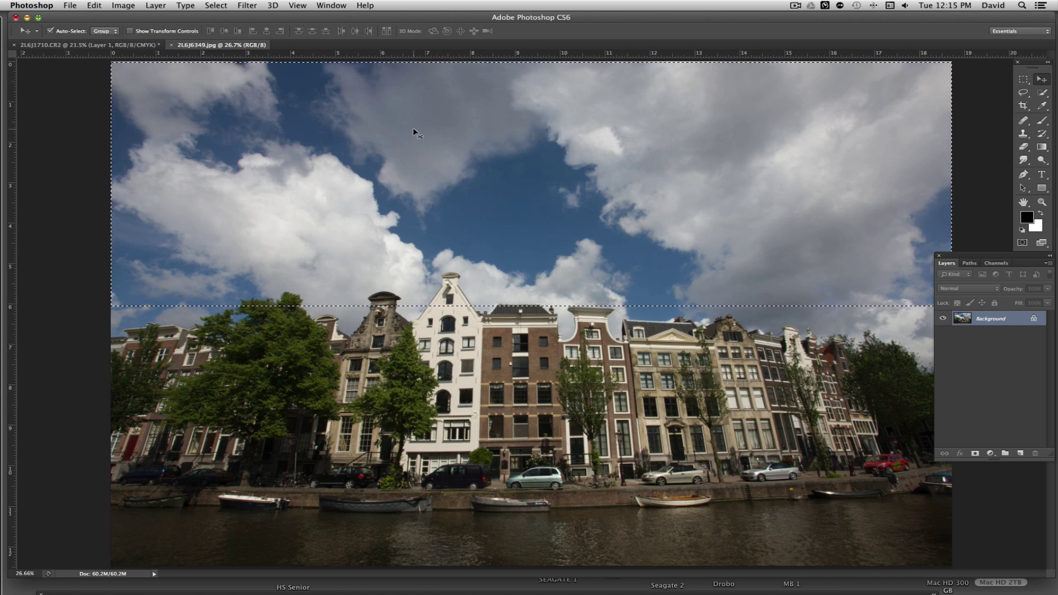
left_click_drag(413, 130, 141, 45)
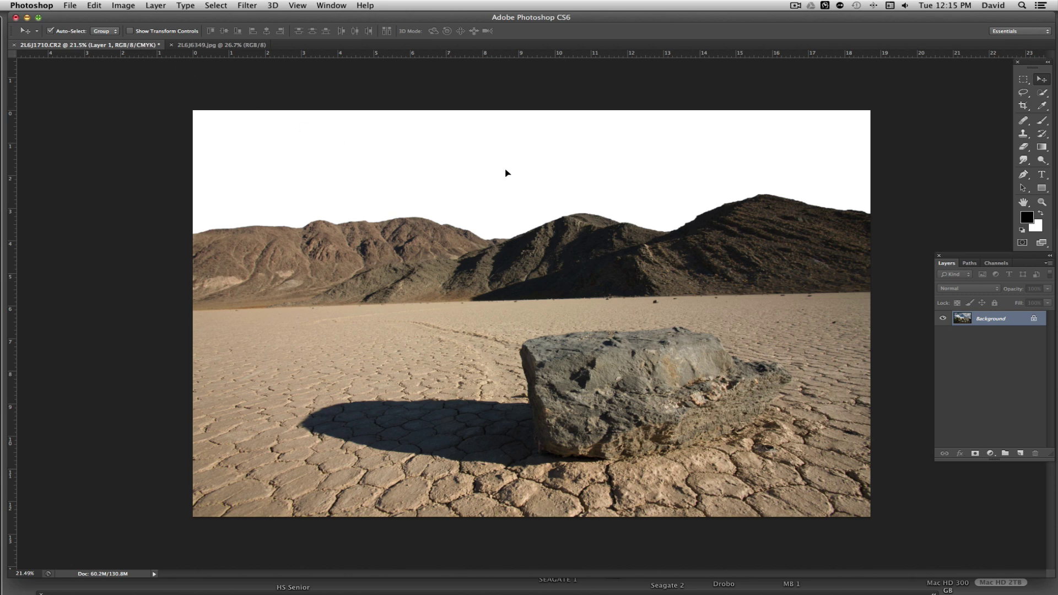
Paste the clouds as Layer 3, move it below Layer 1, and position it over the sky
key("ctrl+v")
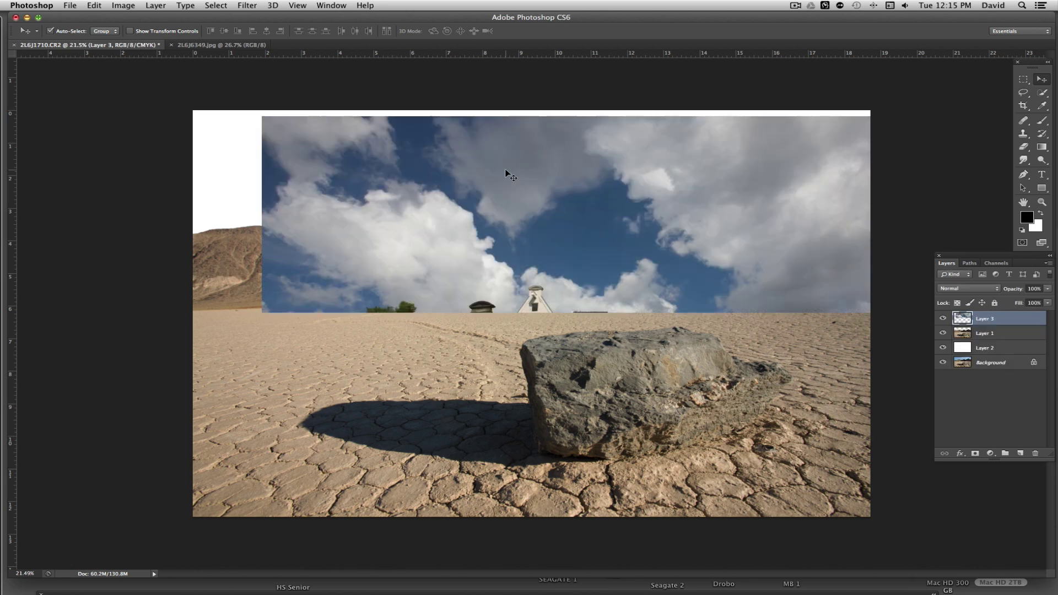
left_click_drag(487, 164, 458, 157)
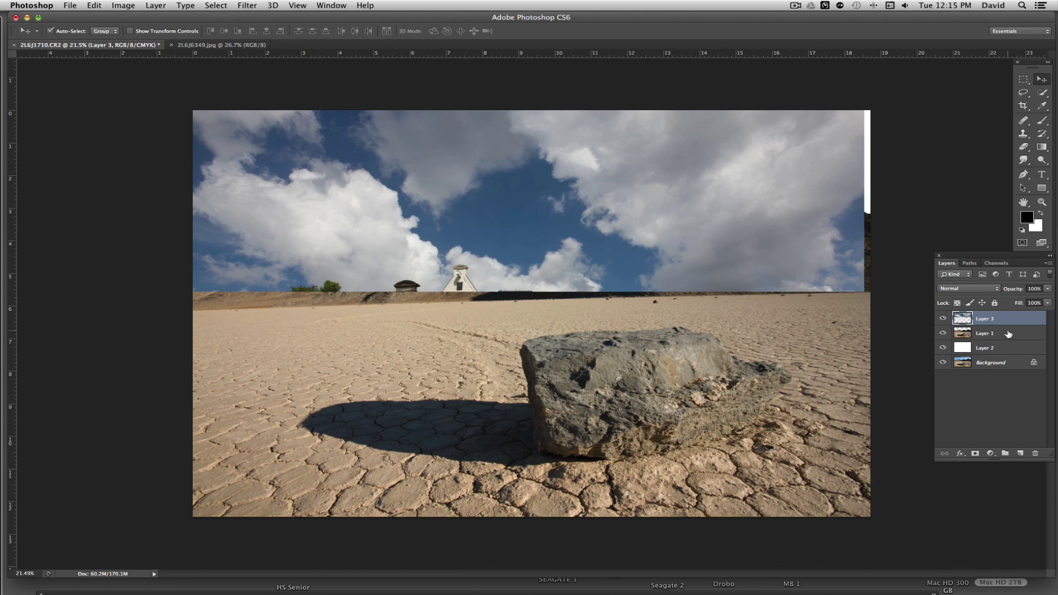
left_click_drag(1006, 316, 1007, 340)
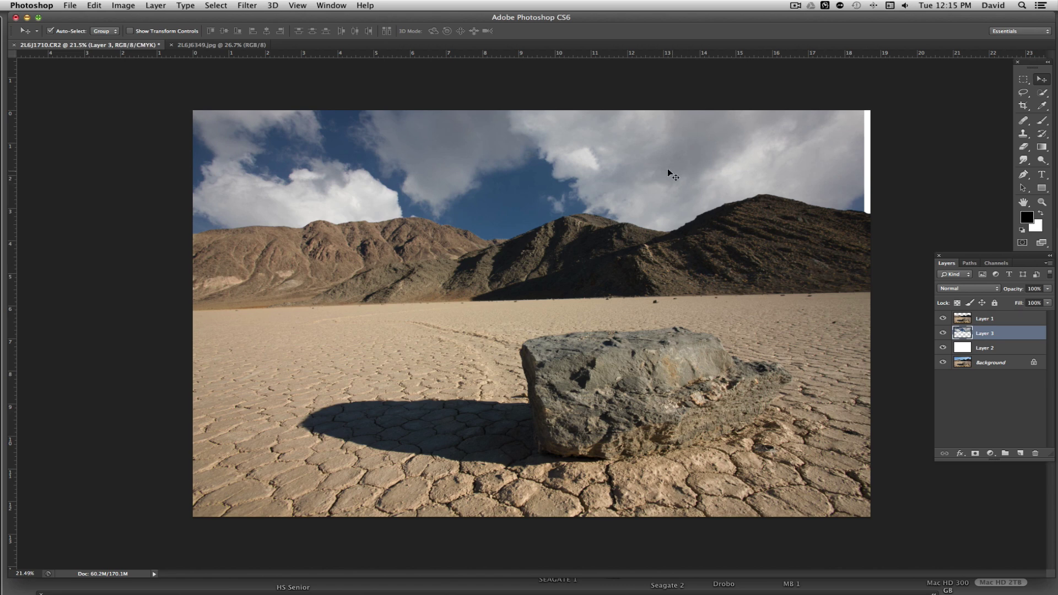
left_click_drag(669, 167, 676, 168)
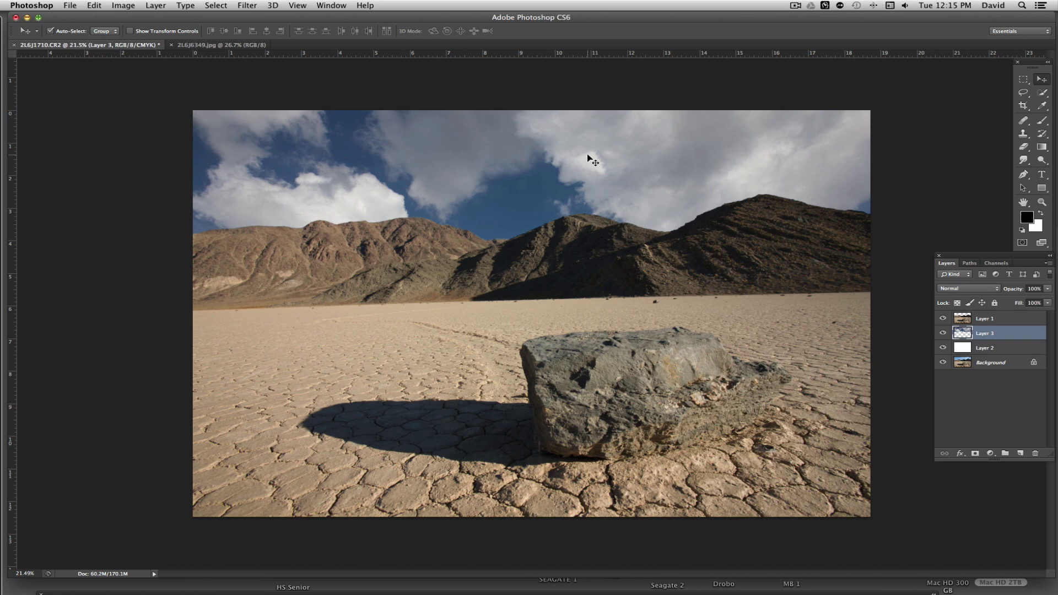
Free-transform the clouds to about 102% width and 80% height, spanning the sky edge to edge
key("super+t")
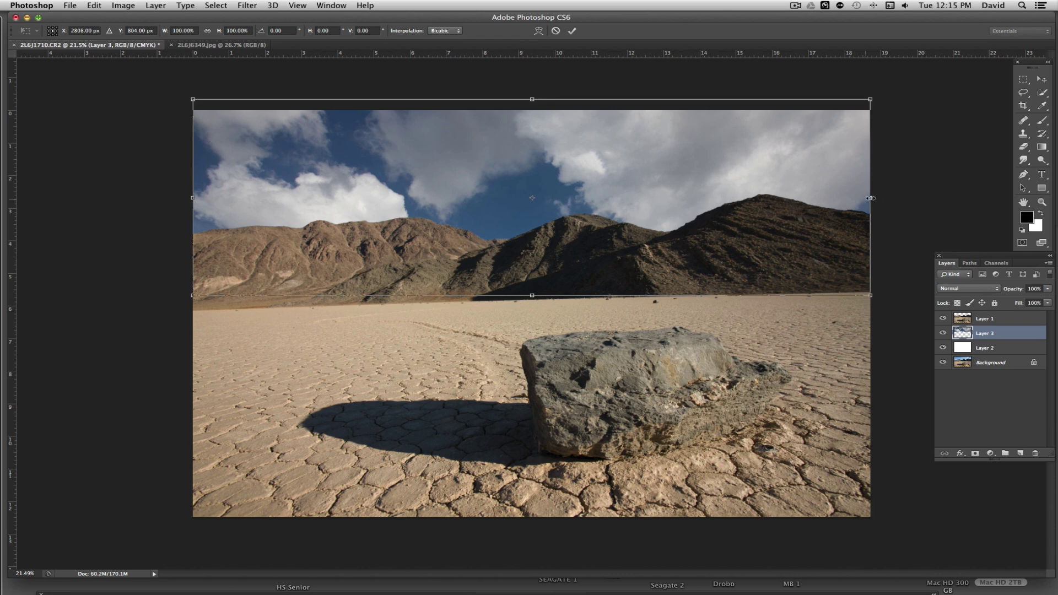
mouse_move(870, 197)
left_mouse_down()
mouse_move(921, 198)
mouse_move(876, 196)
left_mouse_up()
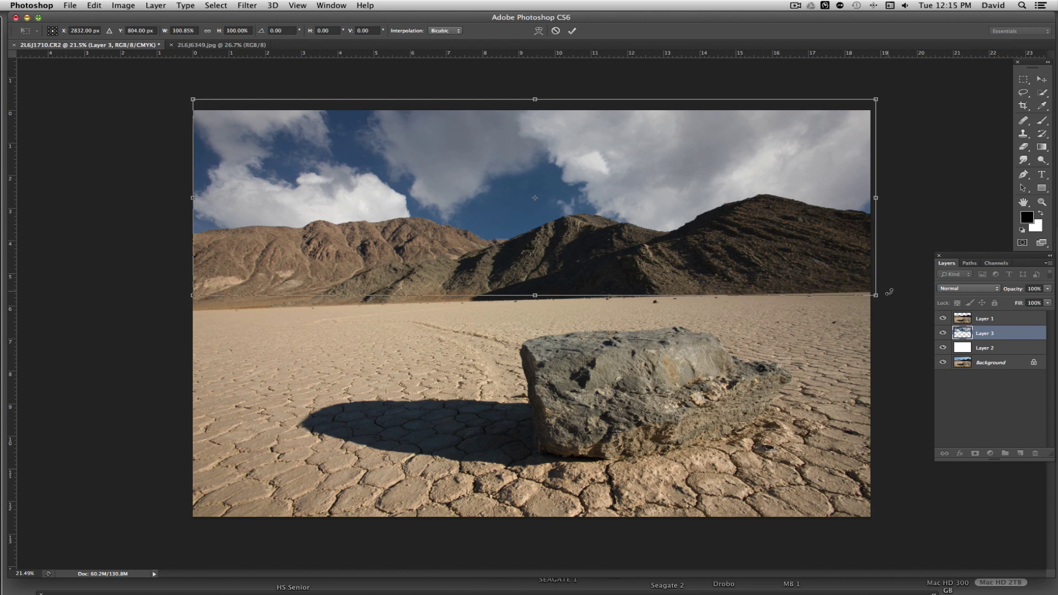
left_click_drag(875, 295, 886, 264)
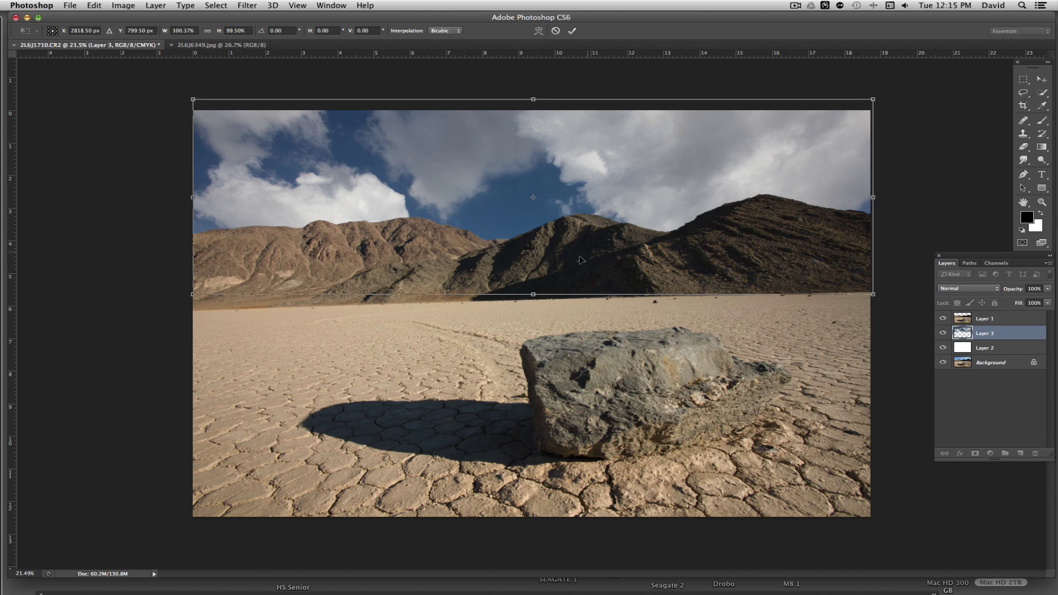
left_click_drag(534, 294, 533, 256)
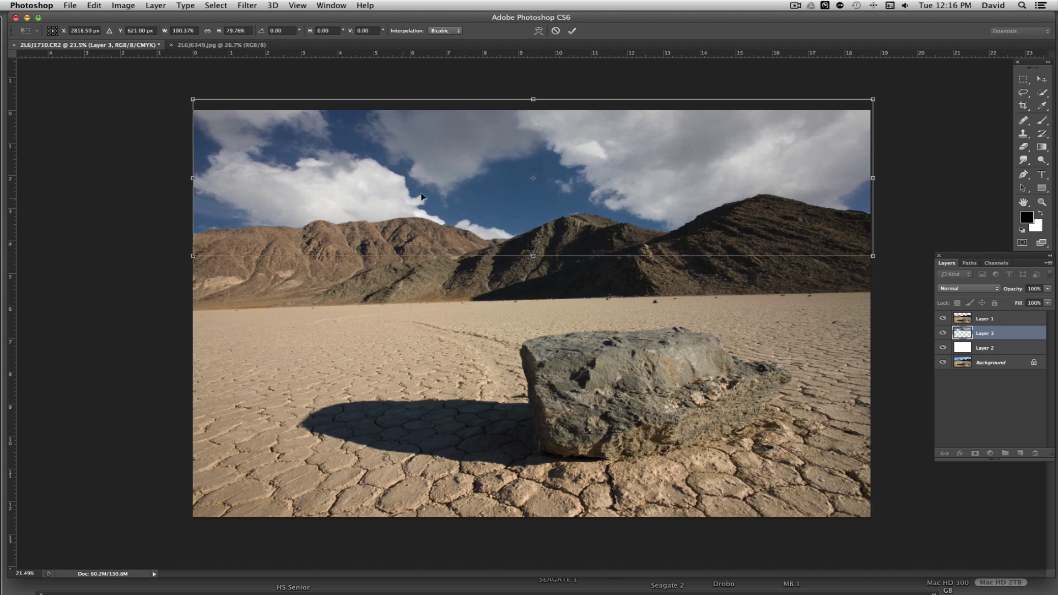
left_click_drag(872, 178, 882, 179)
left_click_drag(192, 180, 184, 178)
key("Return")
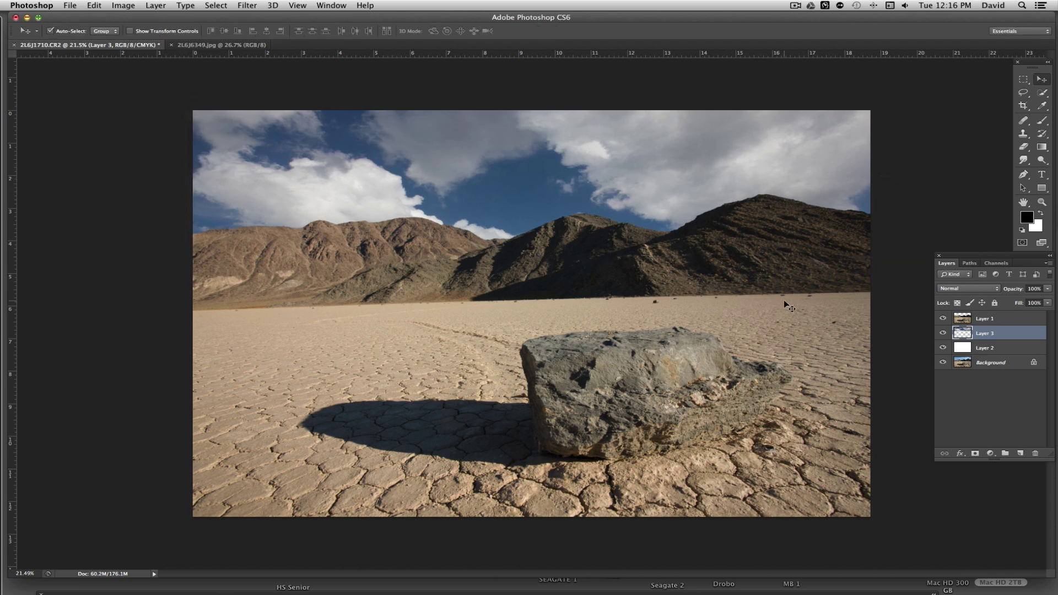
Link Layers 1, 3 and 2, then merge them into a single Layer 1
left_click(1014, 319)
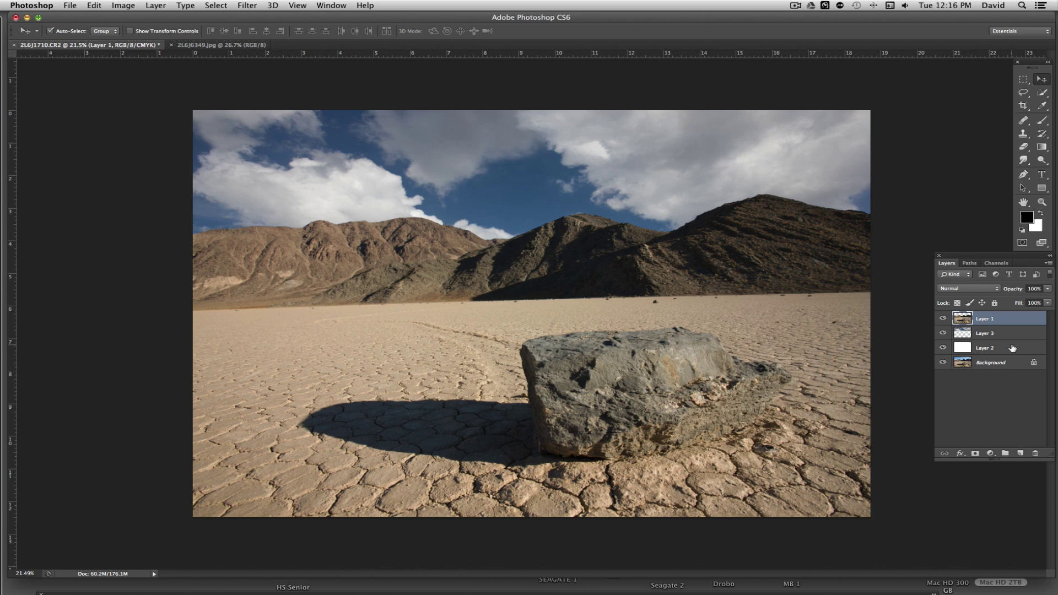
left_click(1013, 348, "shift")
right_click(1012, 334)
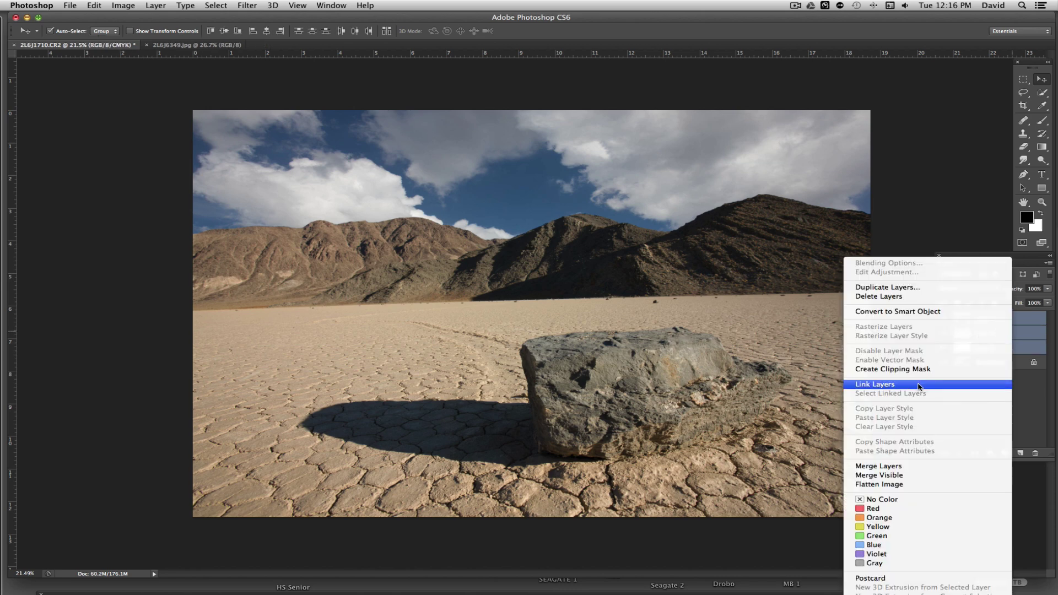
left_click(917, 387)
right_click(995, 335)
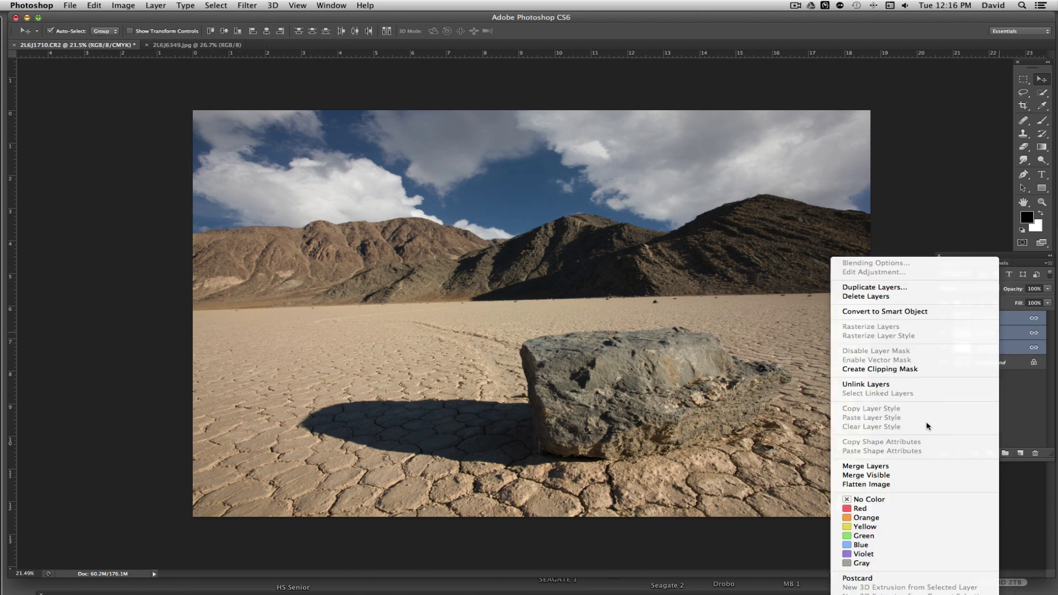
left_click(888, 468)
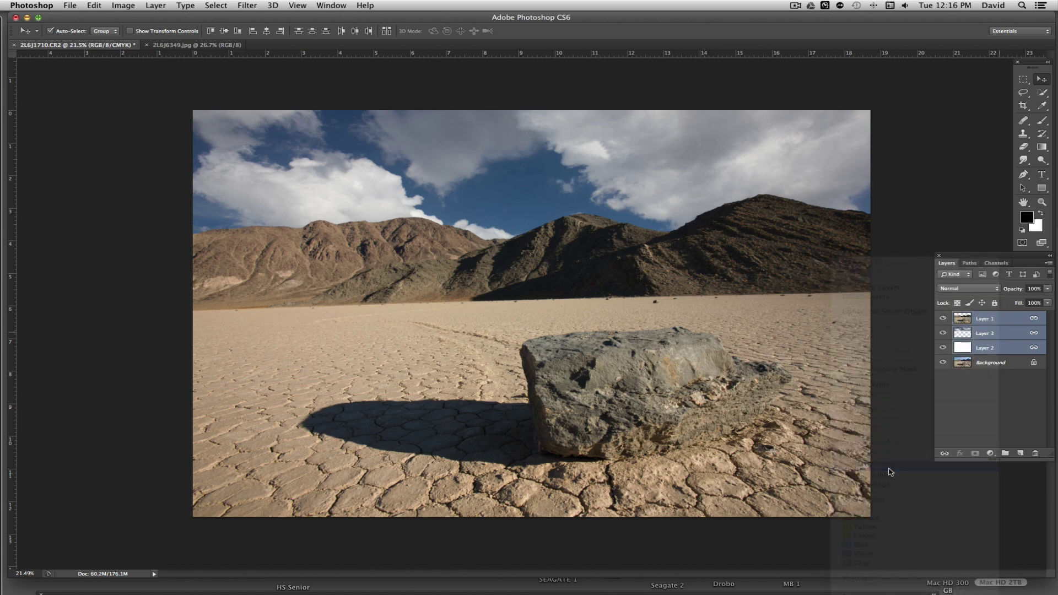
Toggle the merged Layer 1's visibility off and on twice to compare the new sky
left_click(942, 319)
left_click(942, 319)
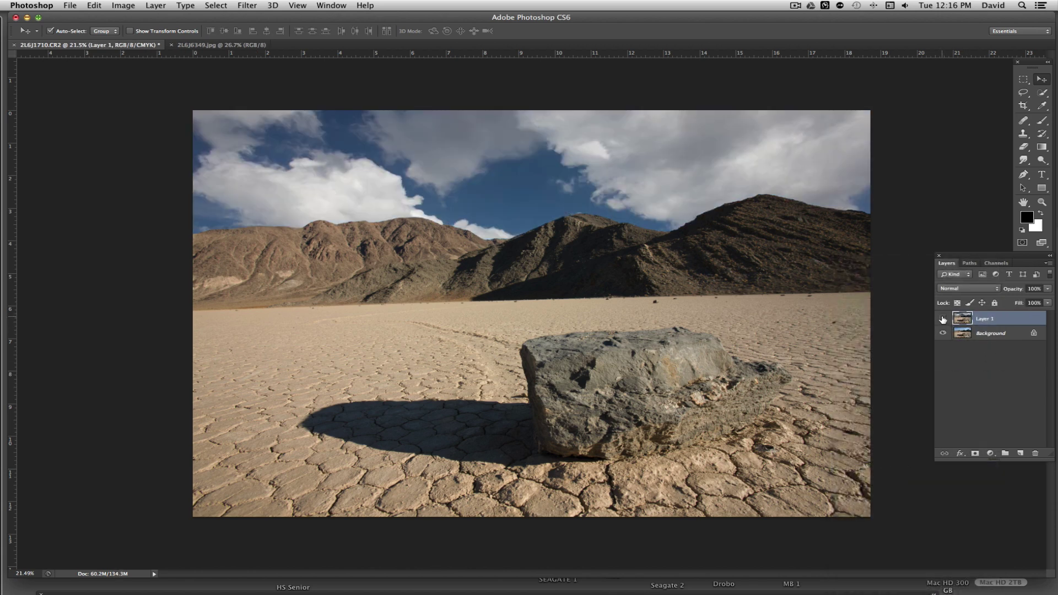
left_click(943, 319)
left_click(942, 319)
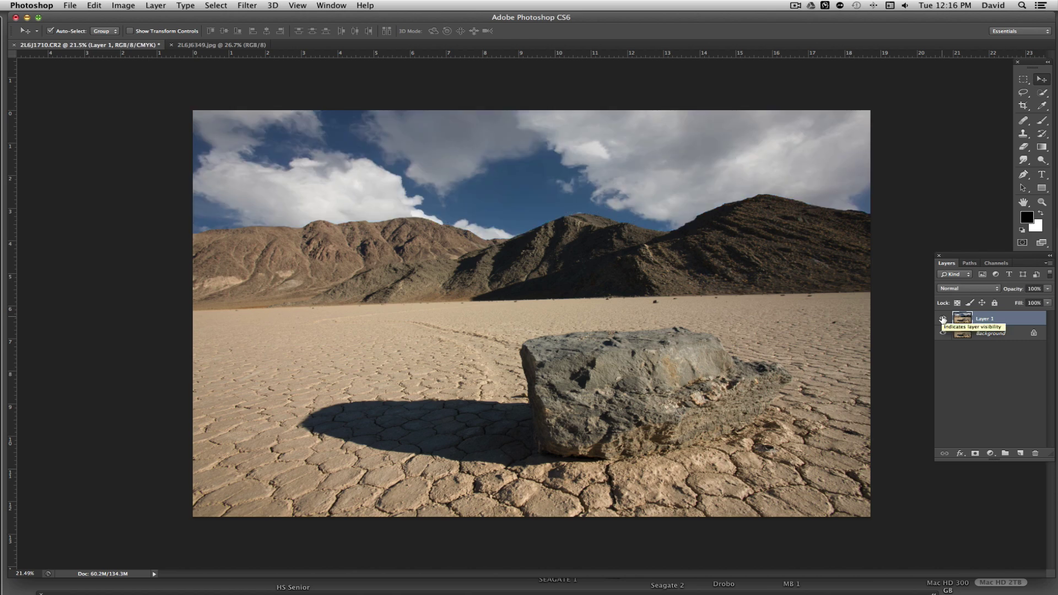